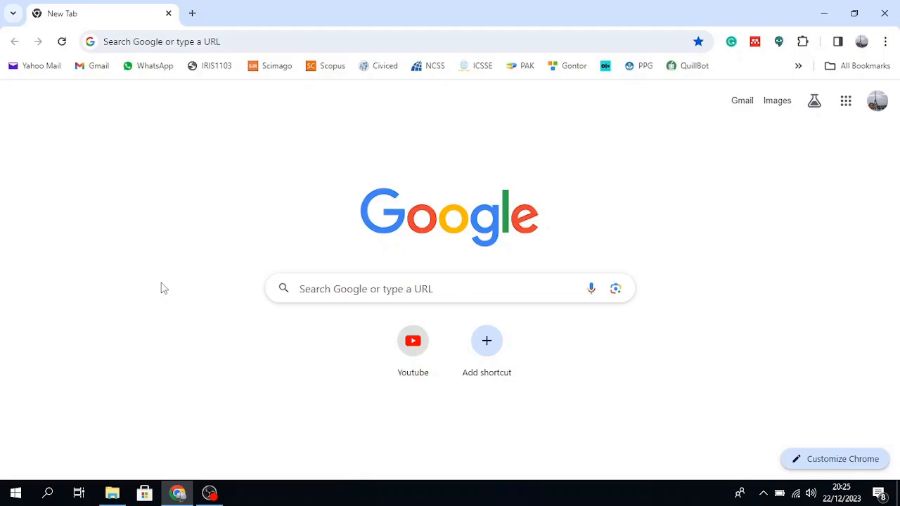
- Open the website kerjasama.fkip.uns.ac.id
left_click(170, 40)
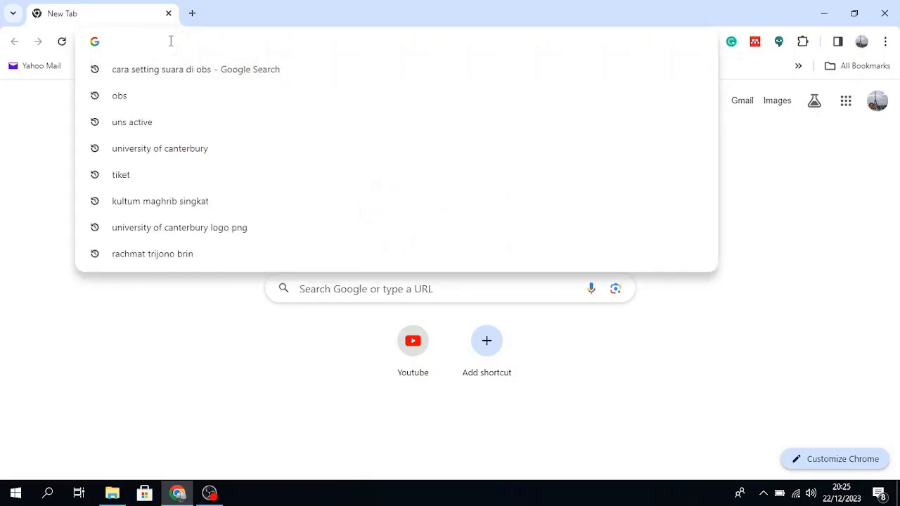
type("kerjasama")
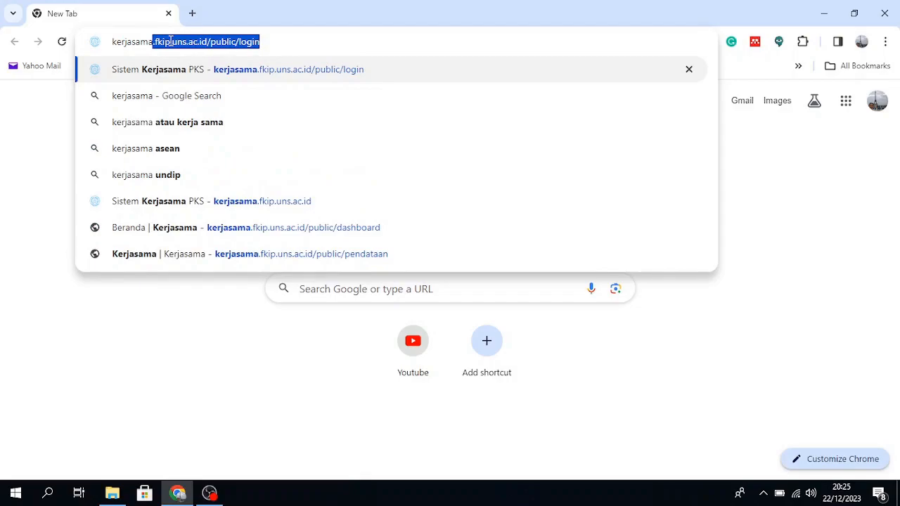
type(".fkip.uns.ac.id")
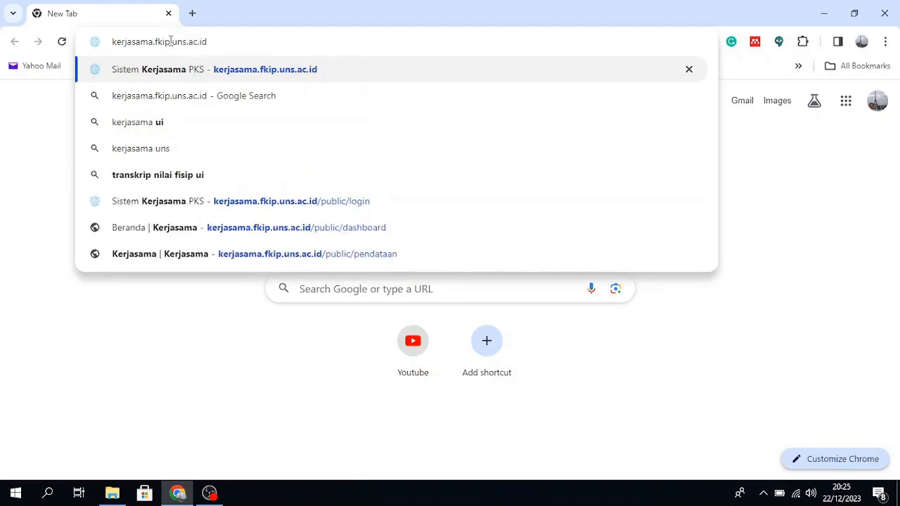
key("Return")
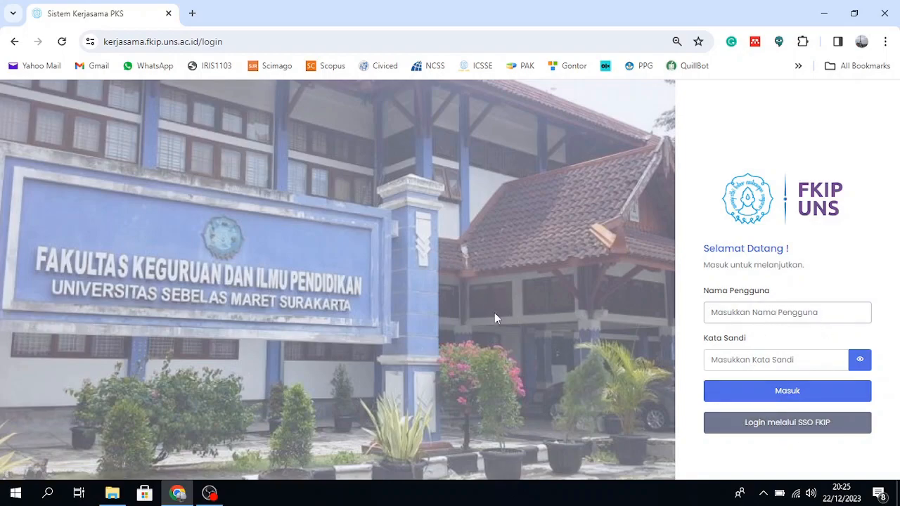
- Log in through SSO FKIP using the SSO account option and the UNS staff Google account
left_click(776, 422)
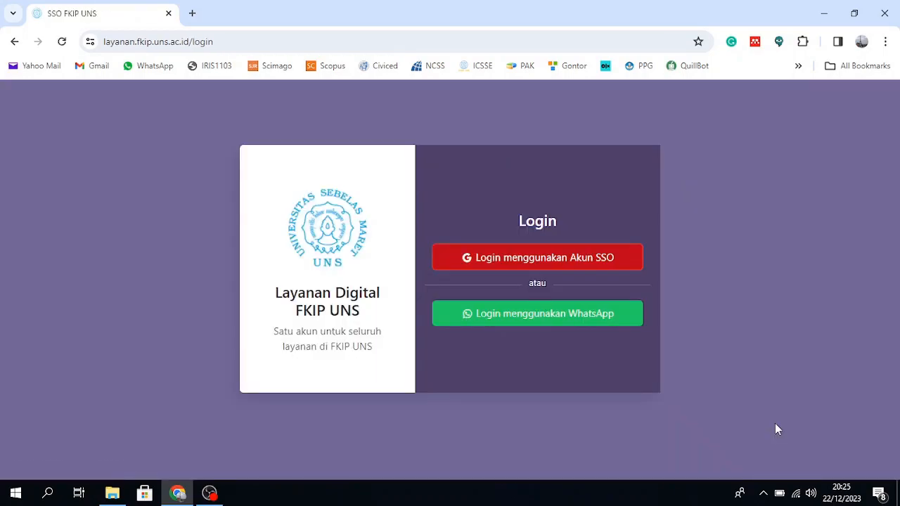
left_click(592, 264)
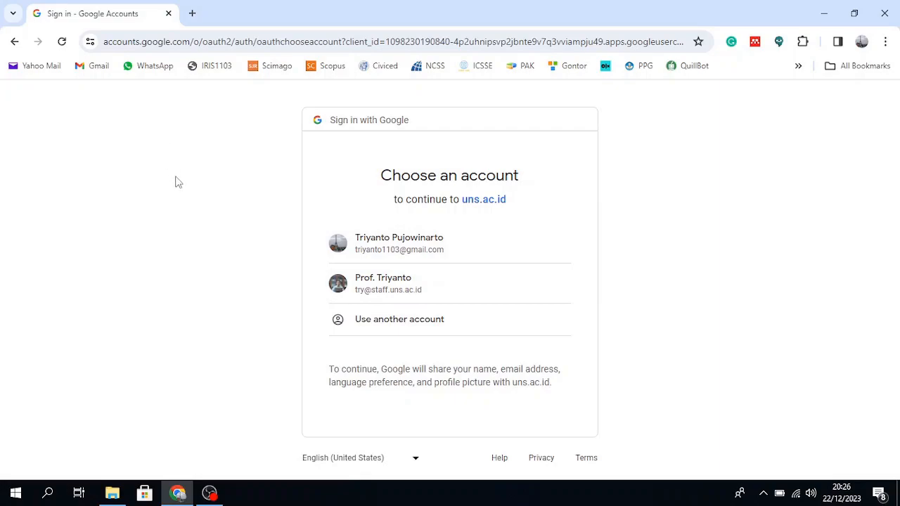
left_click(388, 294)
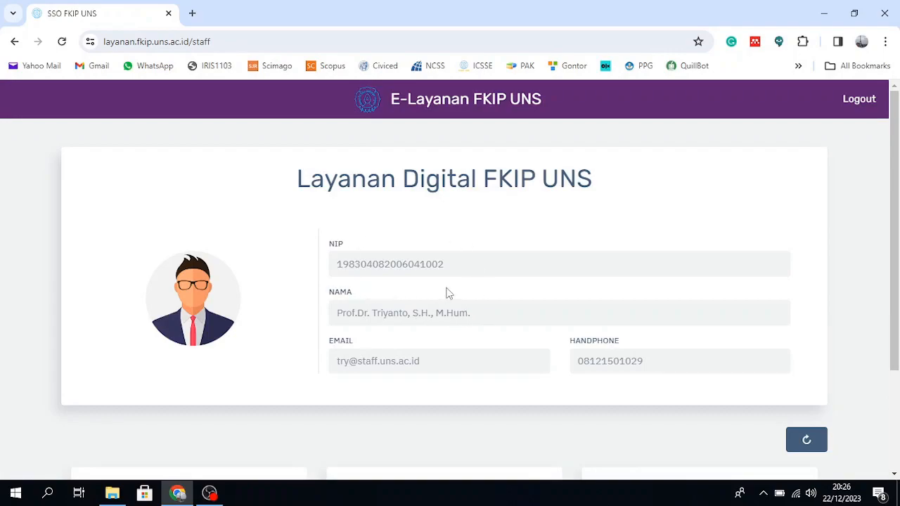
- Open Sistem Kerjasama PKS FKIP UNS and go to its Pendataan page
scroll(448, 293, "down", 2)
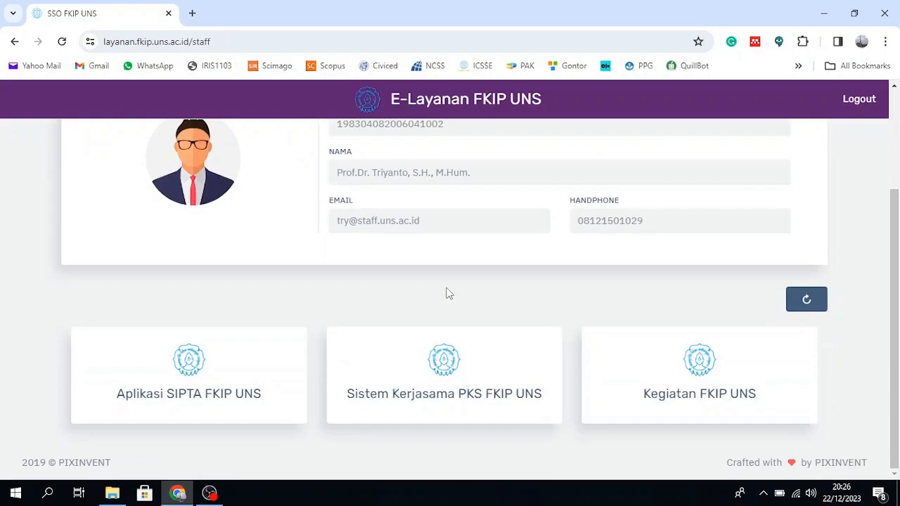
left_click(450, 366)
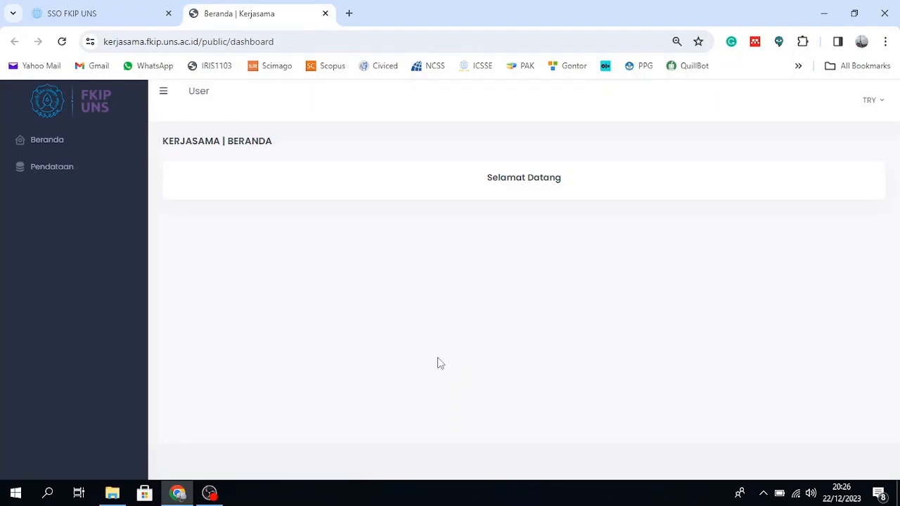
left_click(51, 172)
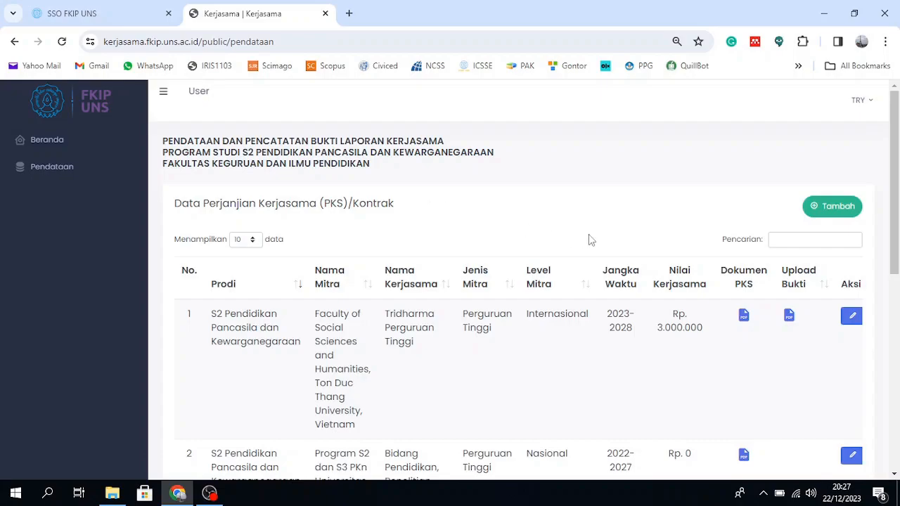
- Look over the list of cooperation agreements and open a blank Form Pendataan PKS/Kontrak
scroll(600, 231, "down", 2)
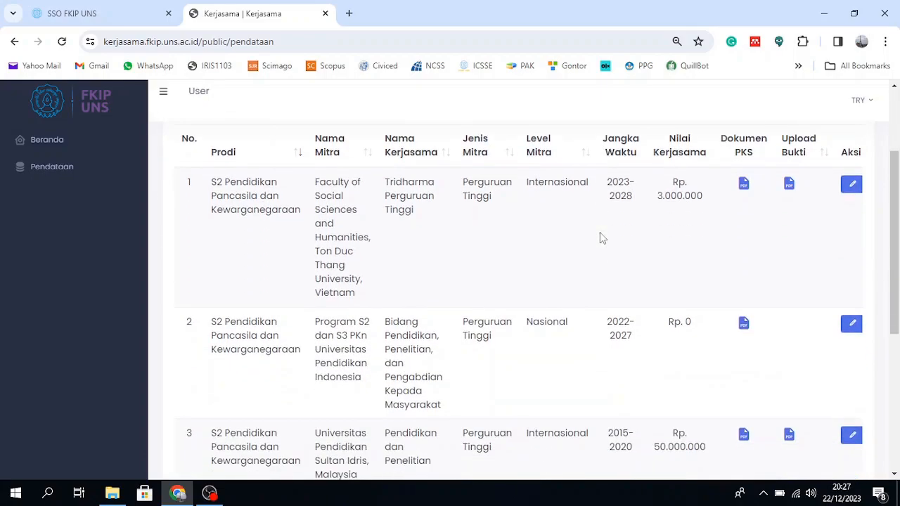
scroll(601, 236, "up", 2)
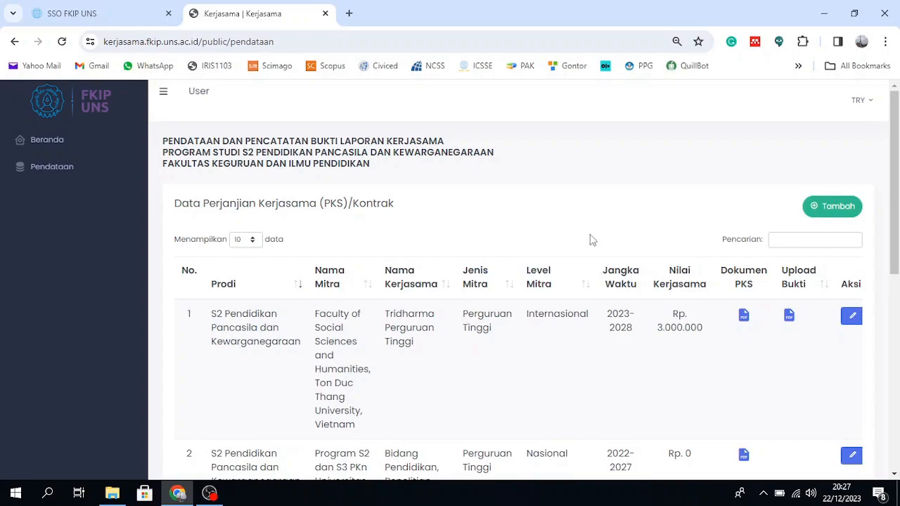
scroll(337, 364, "down", 3)
scroll(340, 362, "up", 3)
left_click(828, 211)
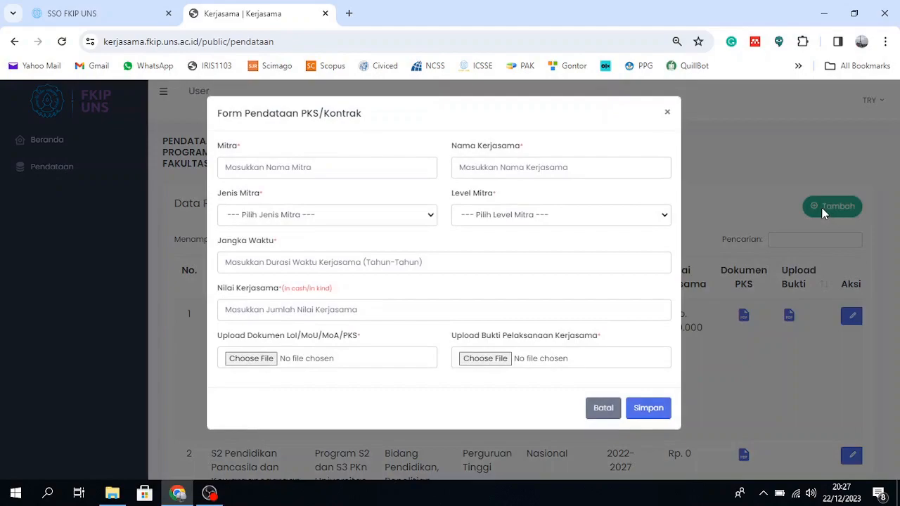
- Enter "Badan Pembinaan Ideologi Pancasila (BPIP)" as the Mitra name
left_click(358, 169)
type("BAnk")
key("BackSpace")
key("BackSpace")
key("BackSpace")
type("adan Pembinaan Ideologi Pancasila")
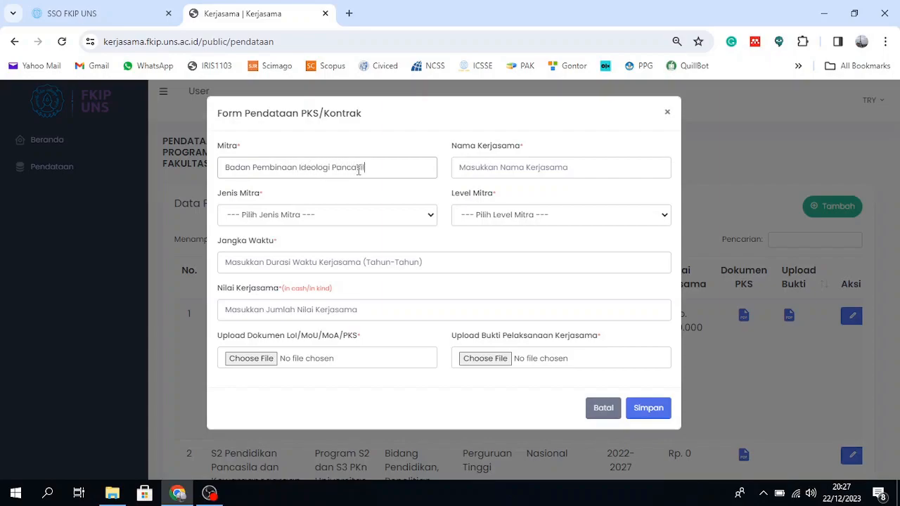
type(" (BPIP)")
- Set Jenis Mitra to Kementrian/Lembaga
left_click(356, 222)
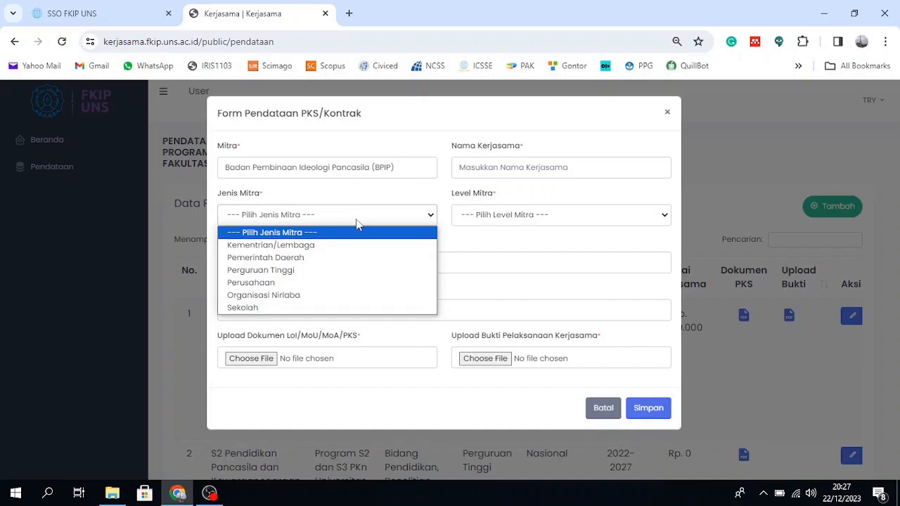
left_click(347, 246)
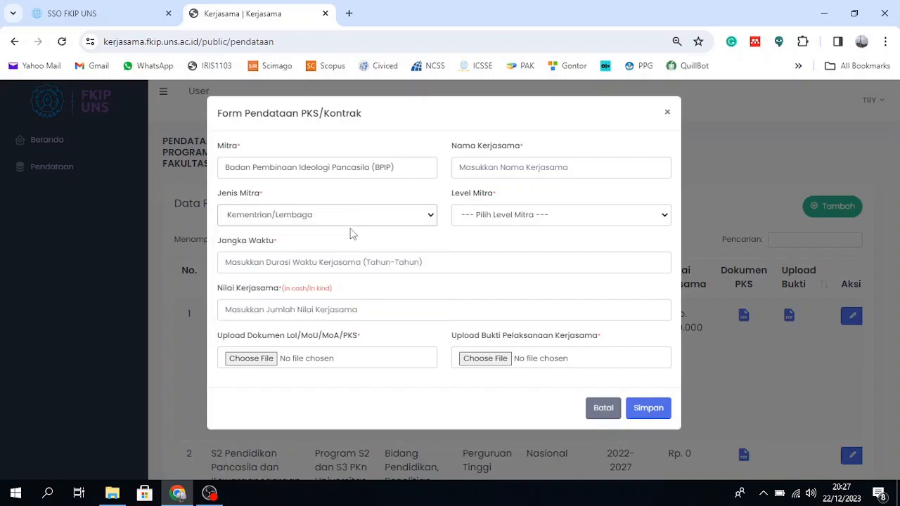
left_click(355, 221)
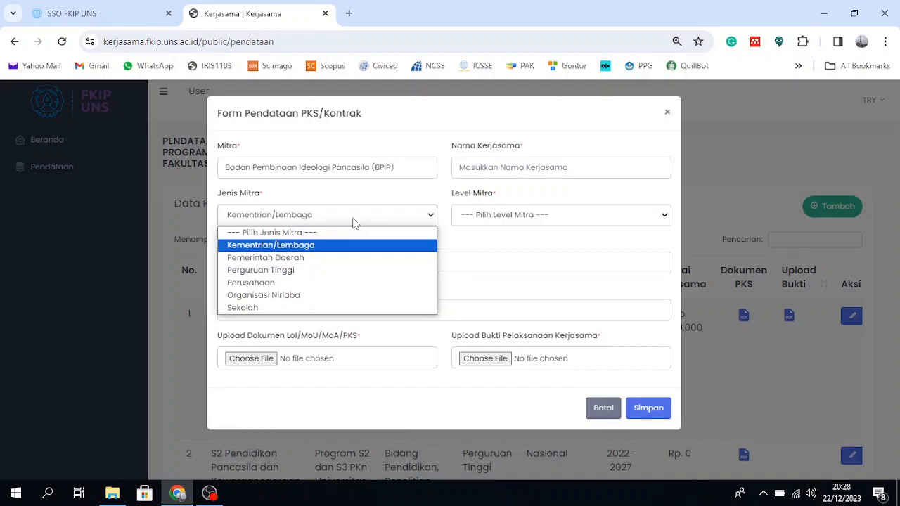
left_click(355, 222)
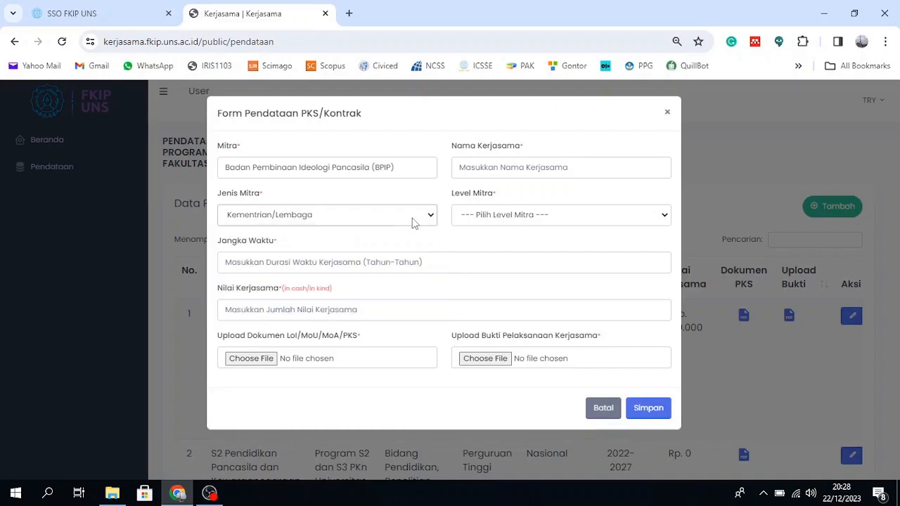
- Enter "Penyelenggaraan Tridharma Perguruan Tinggi" as Nama Kerjasama and set Level Mitra to Nasional
left_click(493, 166)
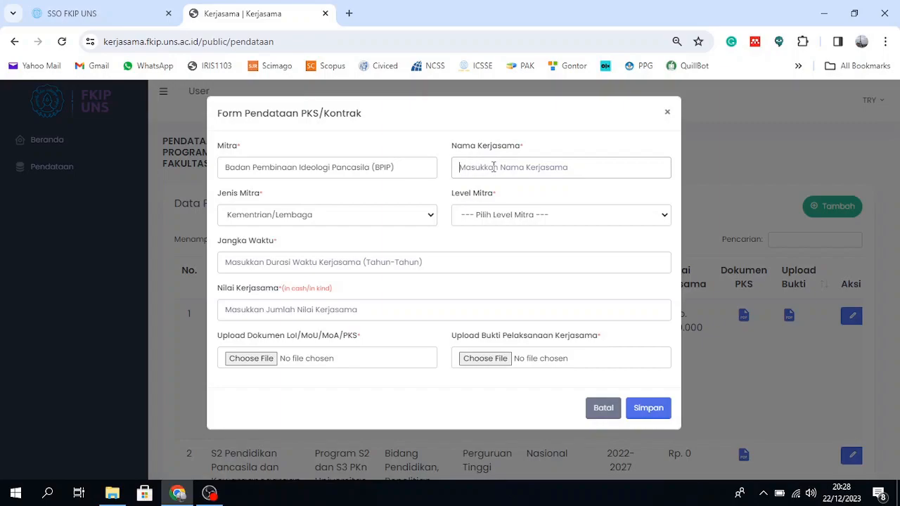
type("Penyeleng")
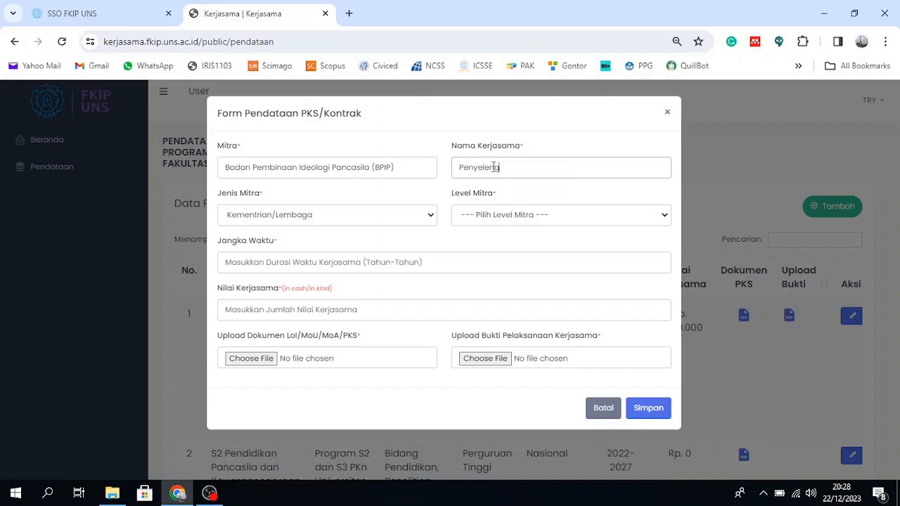
type("garaan Tridharman Pergu")
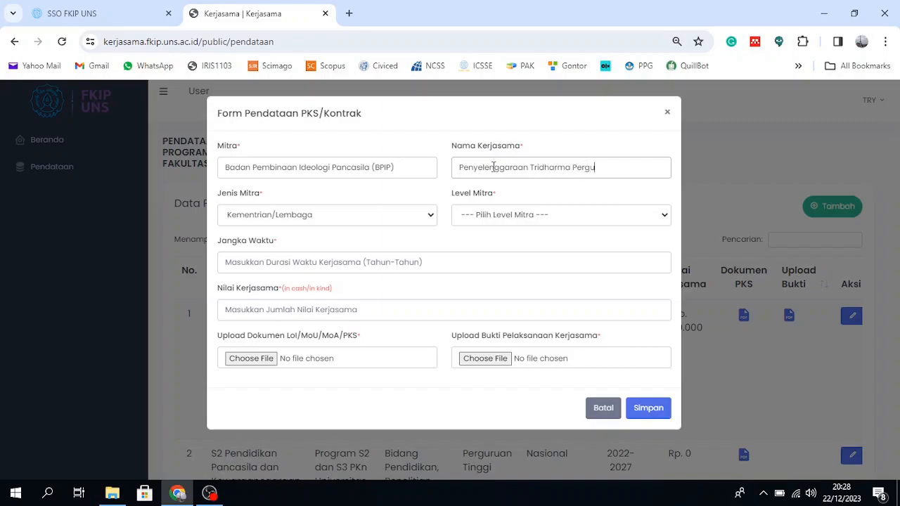
type("ruan Tinggi")
left_click(524, 216)
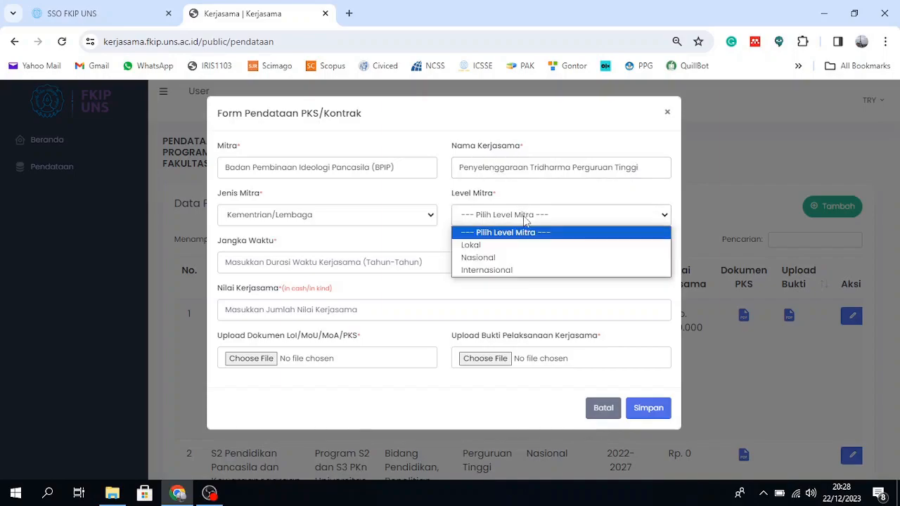
left_click(517, 257)
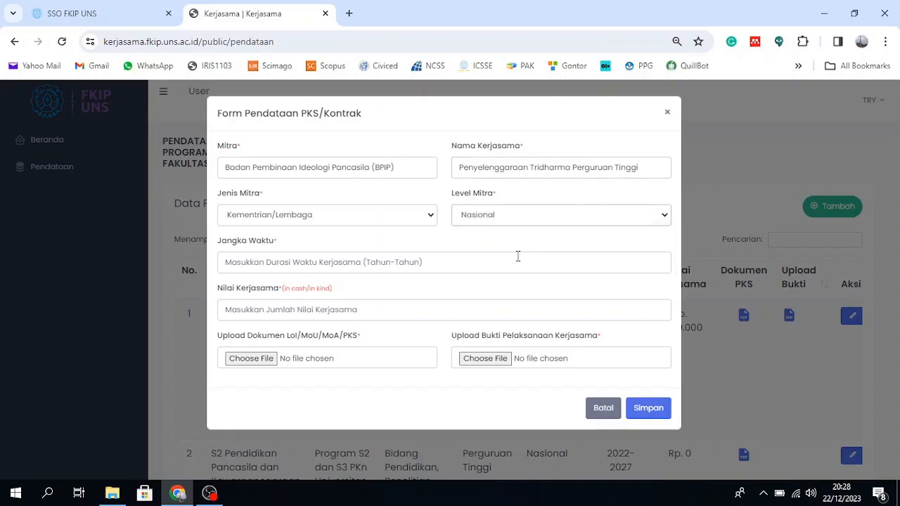
- Set Jangka Waktu to 2022-2027
left_click(330, 263)
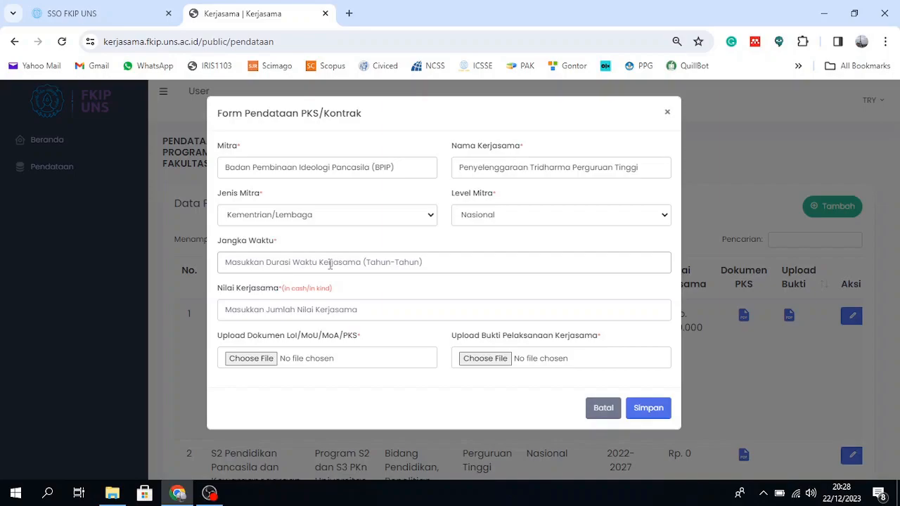
type("2022")
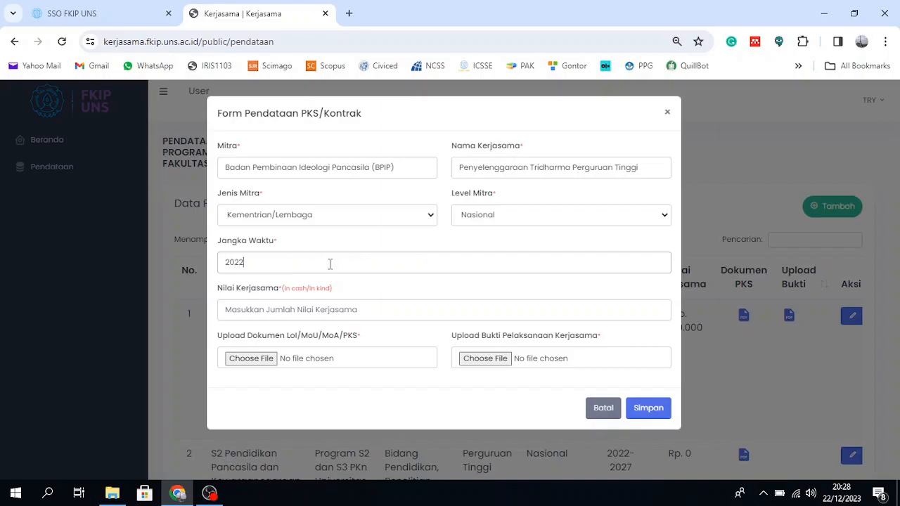
type("-2027")
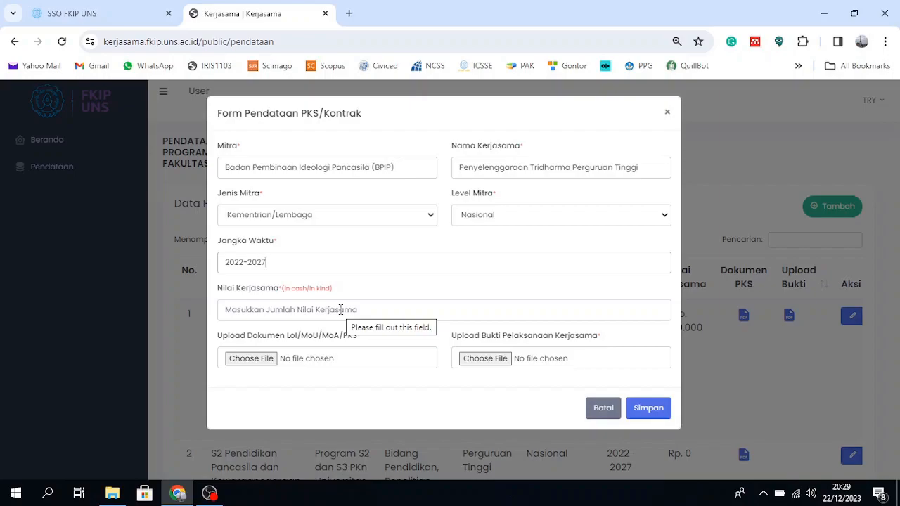
type("10")
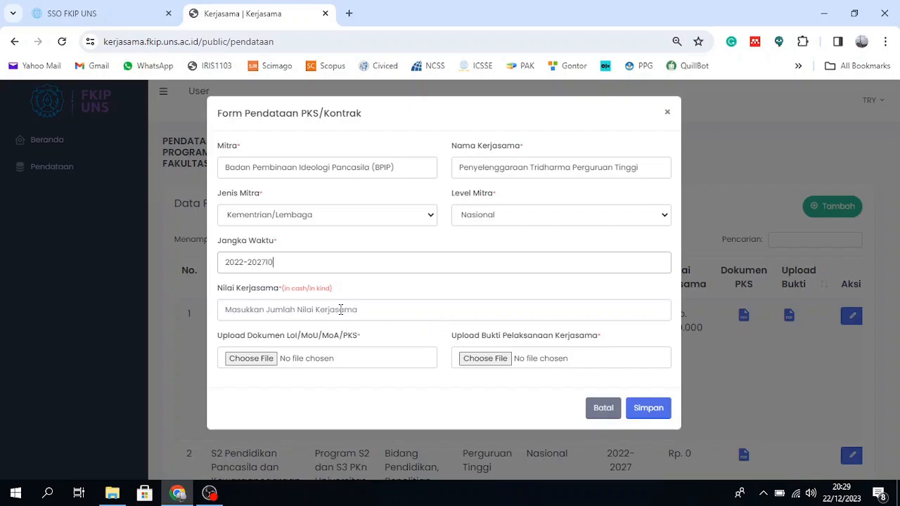
key("BackSpace")
key("BackSpace")
- Enter 10000000 as the Nilai Kerjasama
left_click(341, 309)
type("10")
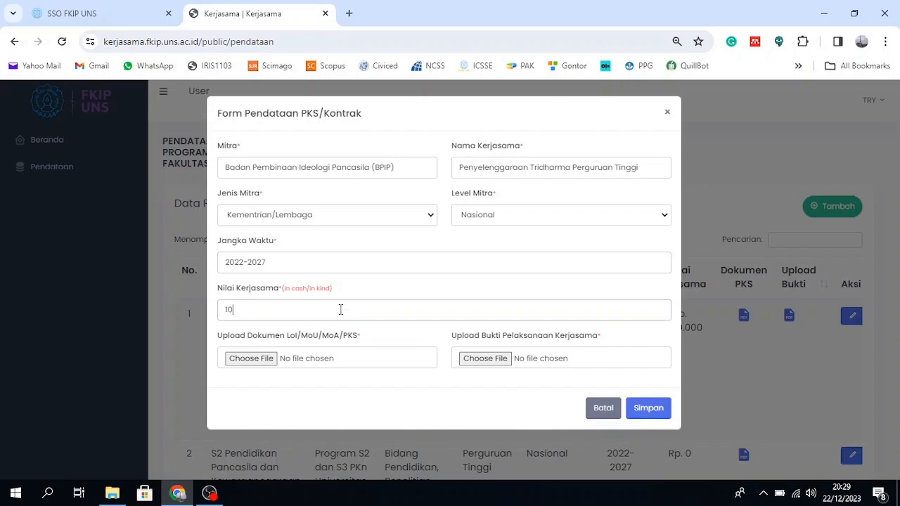
type("000000")
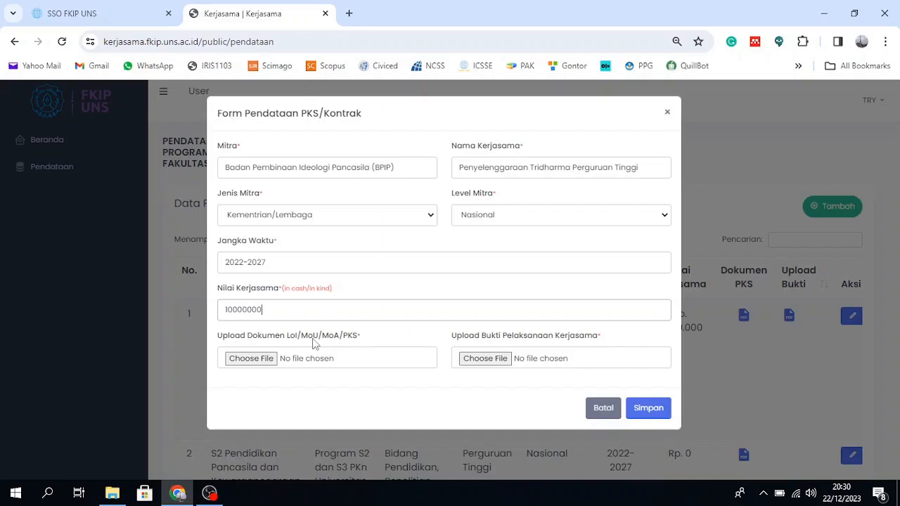
- Attach the recent file "MOU UNS - BPIP 2022" as the LoI/MoU/MoA/PKS document
left_click(264, 364)
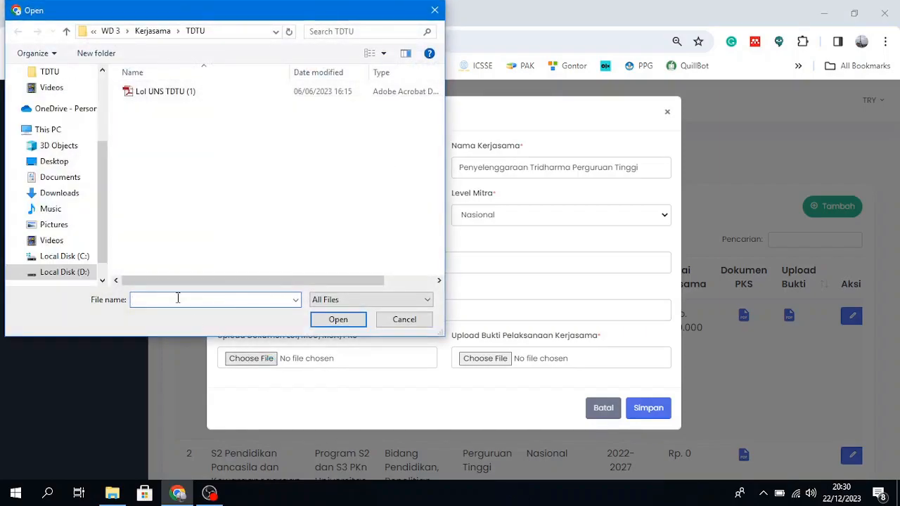
scroll(71, 158, "up", 3)
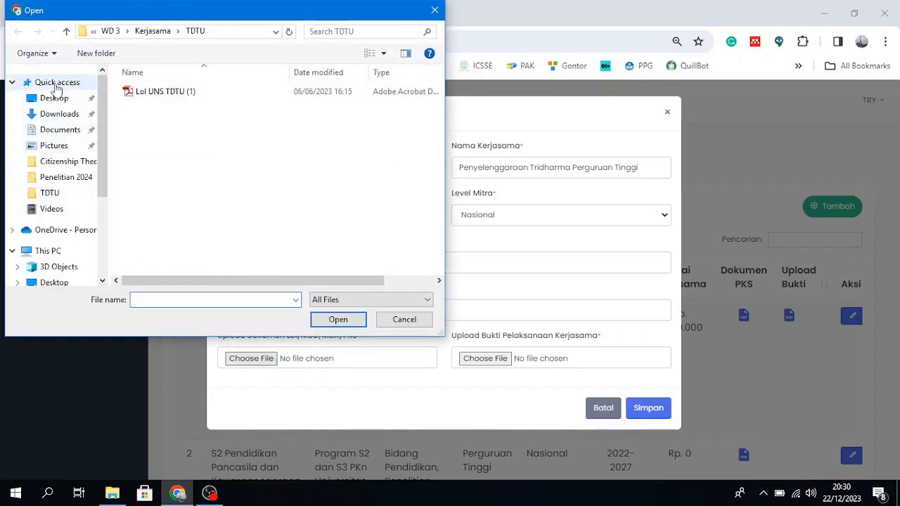
left_click(57, 82)
scroll(188, 213, "down", 1)
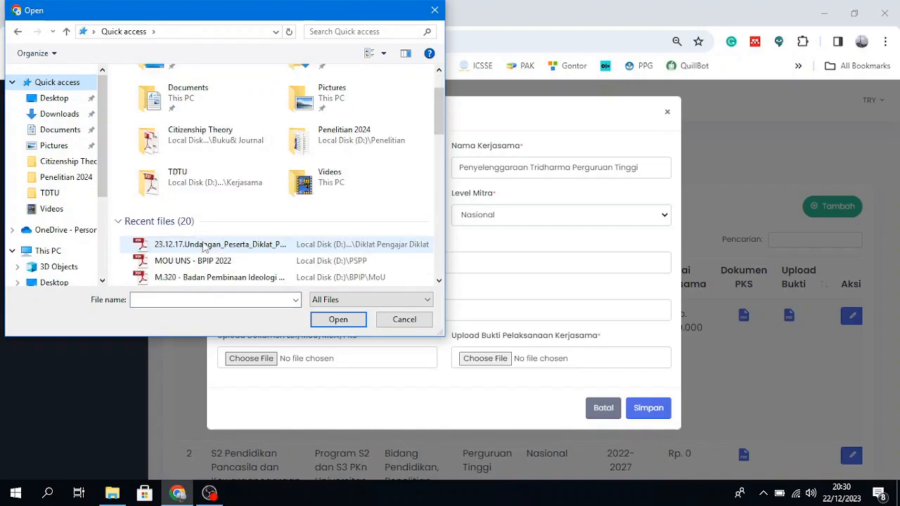
left_click(201, 262)
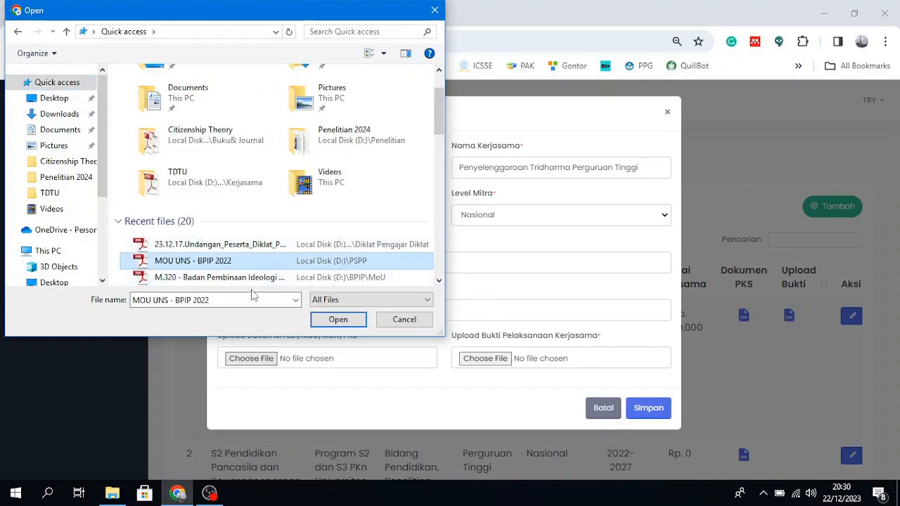
left_click(327, 320)
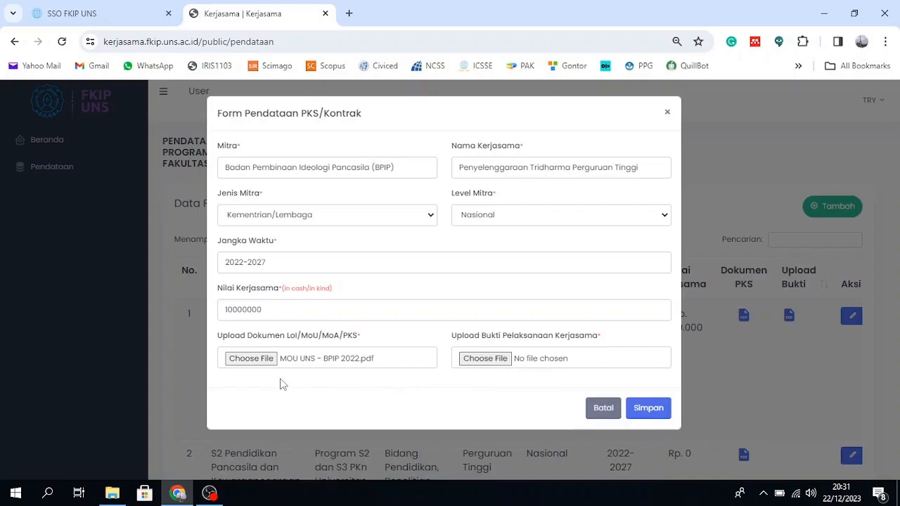
- Attach the recent file "23.12.17.Undangan_Peserta_Diklat_PDPIP_R04.pdf" as the Bukti Pelaksanaan Kerjasama and save the agreement record
left_click(484, 358)
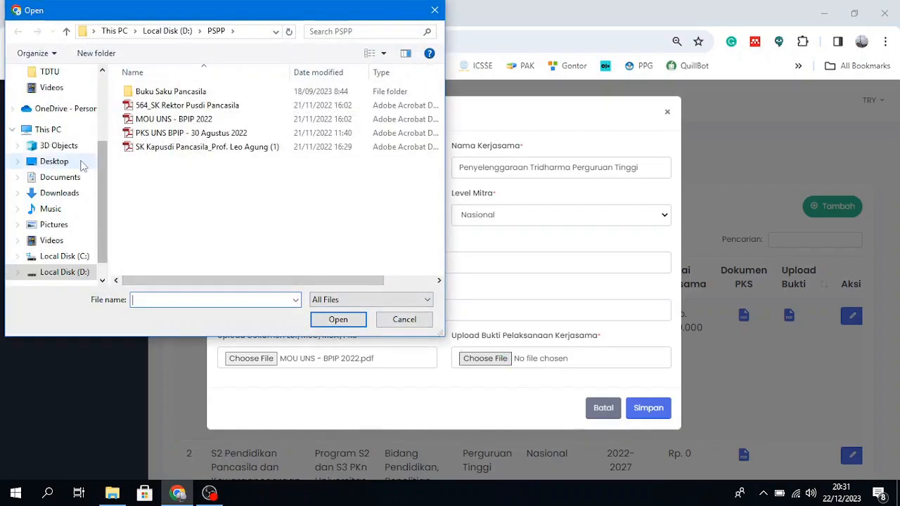
scroll(67, 98, "up", 3)
scroll(70, 95, "up", 1)
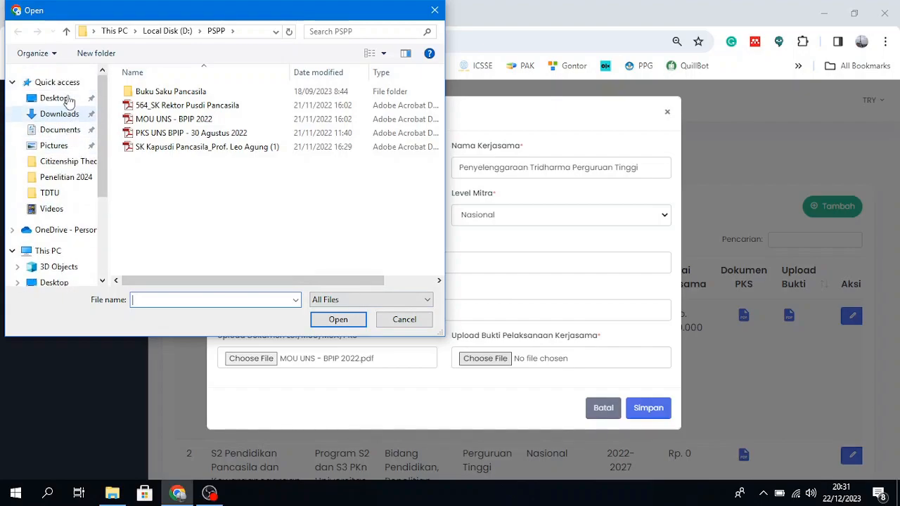
left_click(65, 83)
scroll(218, 195, "down", 3)
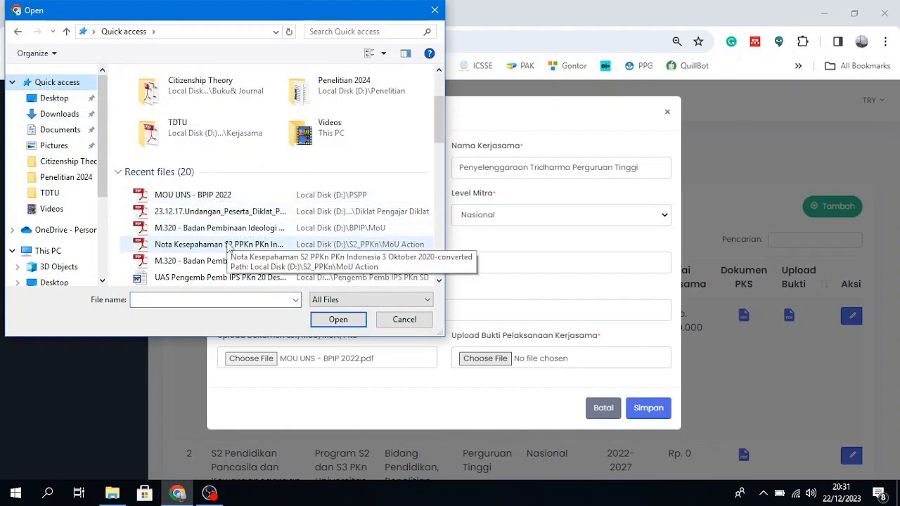
left_click(223, 212)
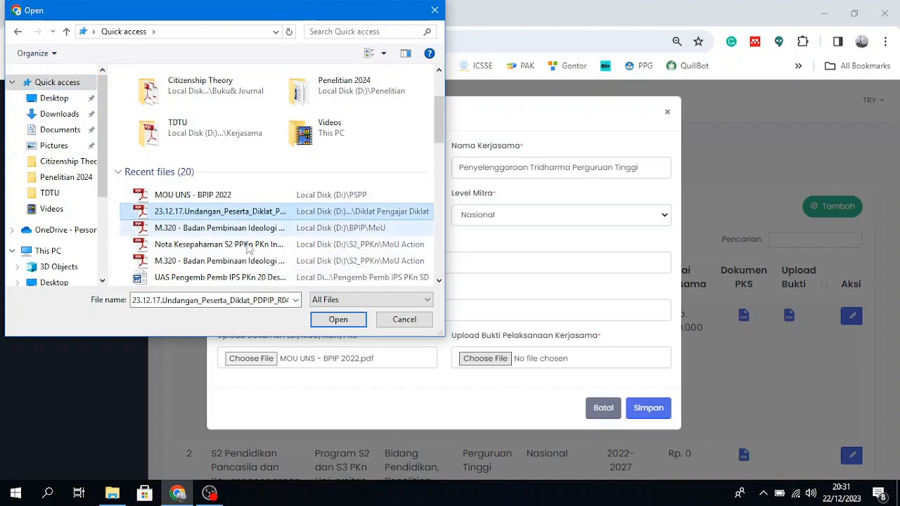
left_click(340, 319)
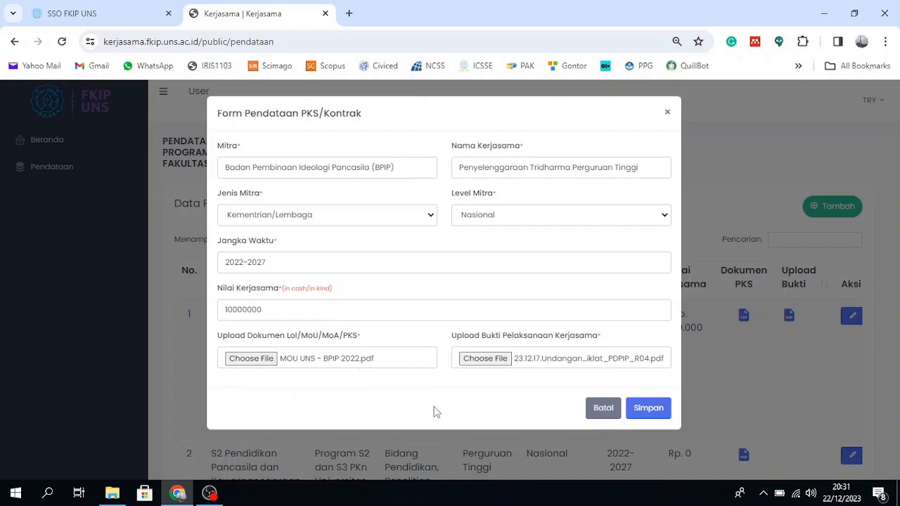
left_click(645, 415)
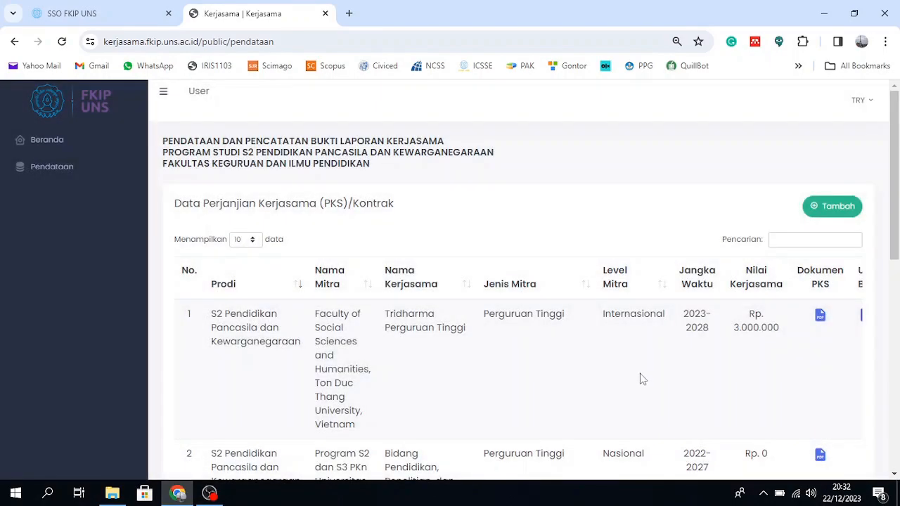
- Examine the BPIP entry in the Data Perjanjian Kerjasama table, including its document, evidence and action columns
scroll(644, 408, "down", 3)
scroll(642, 377, "down", 1)
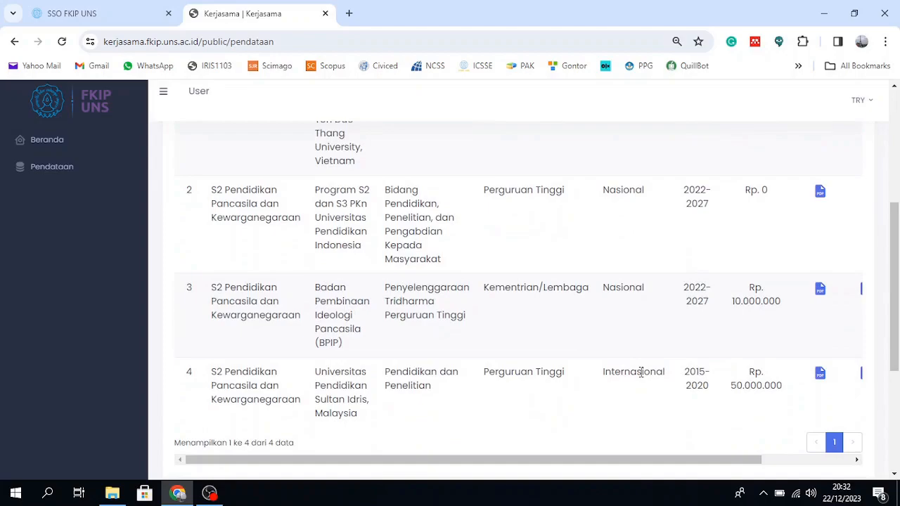
scroll(284, 333, "up", 4)
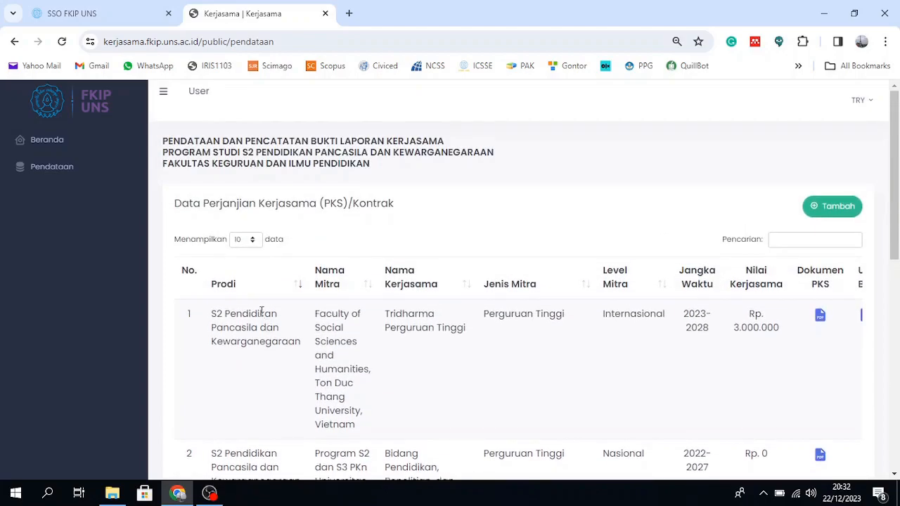
scroll(262, 310, "down", 4)
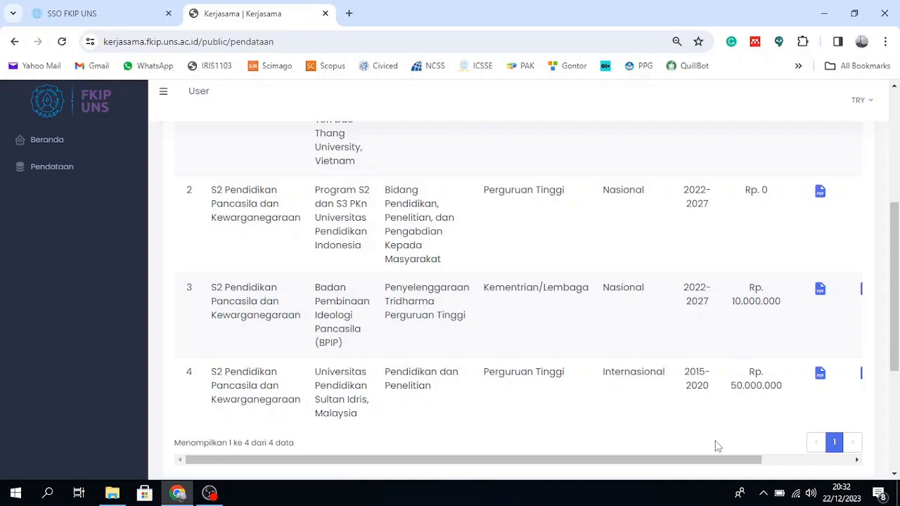
left_click_drag(718, 463, 823, 466)
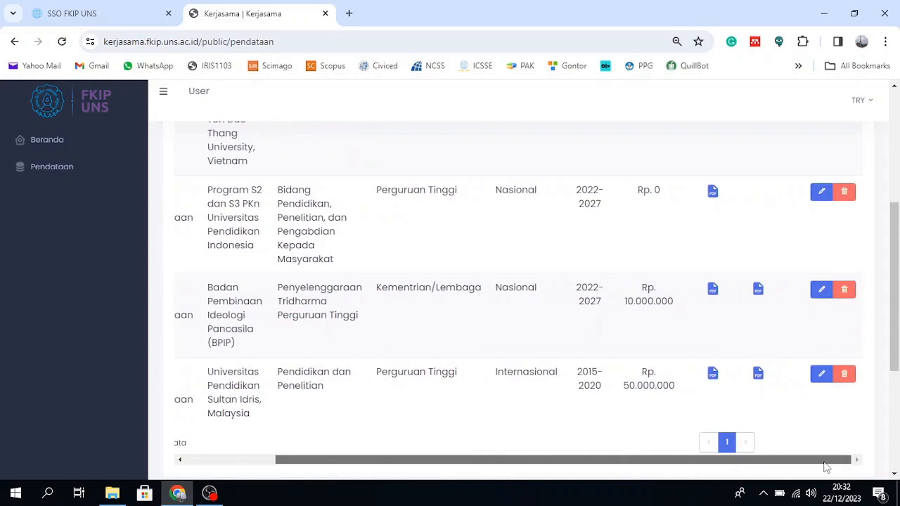
scroll(712, 307, "up", 4)
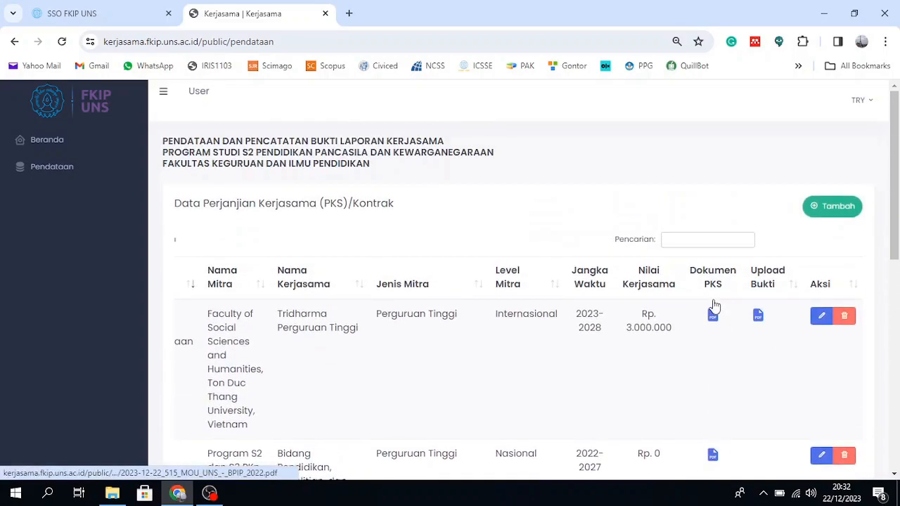
scroll(712, 305, "down", 1)
scroll(719, 239, "down", 3)
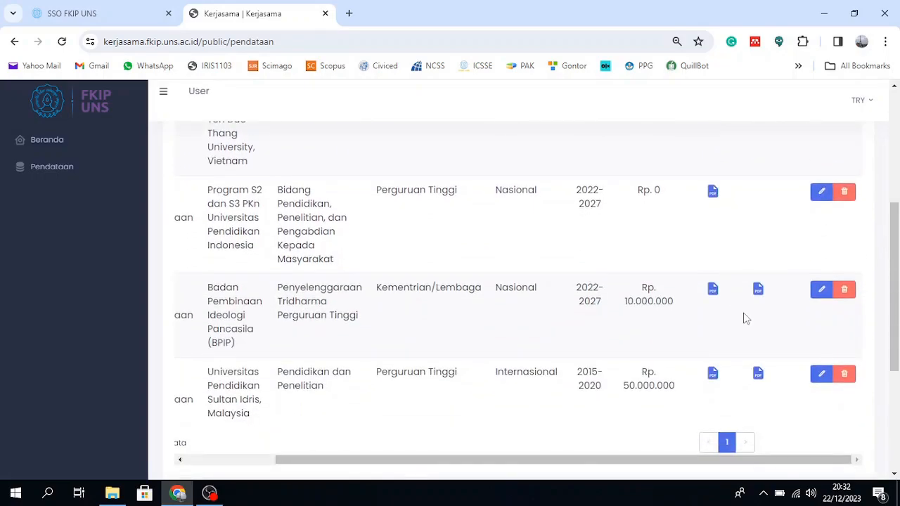
- View the update form of the Universitas Pendidikan Indonesia agreement, then close it without saving and return to the records table
scroll(746, 318, "up", 1)
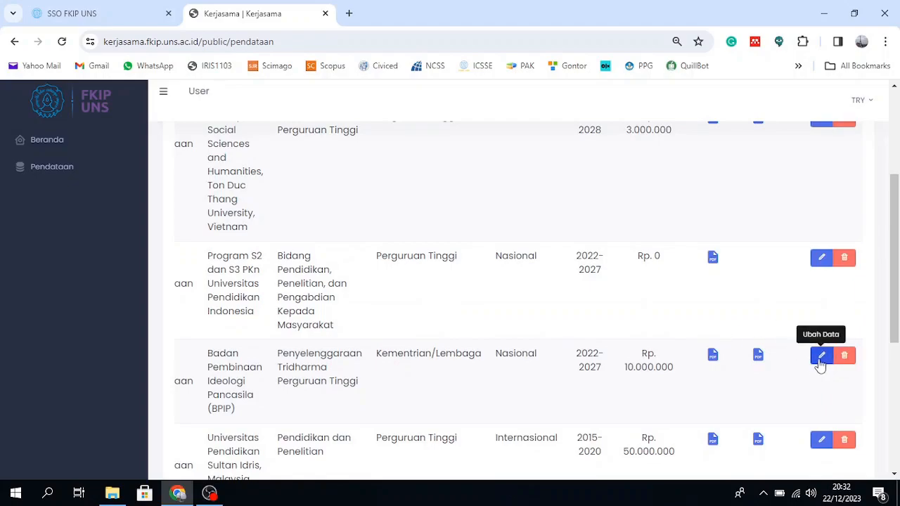
left_click(820, 258)
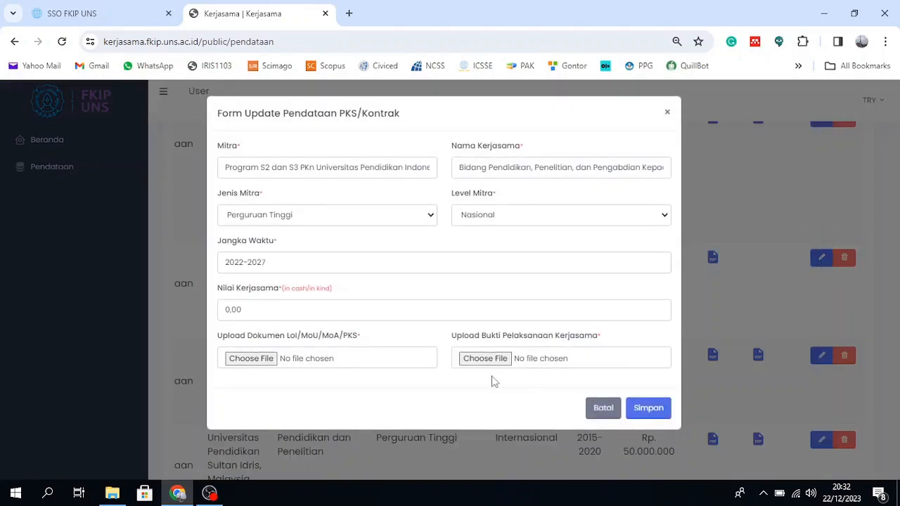
left_click(667, 113)
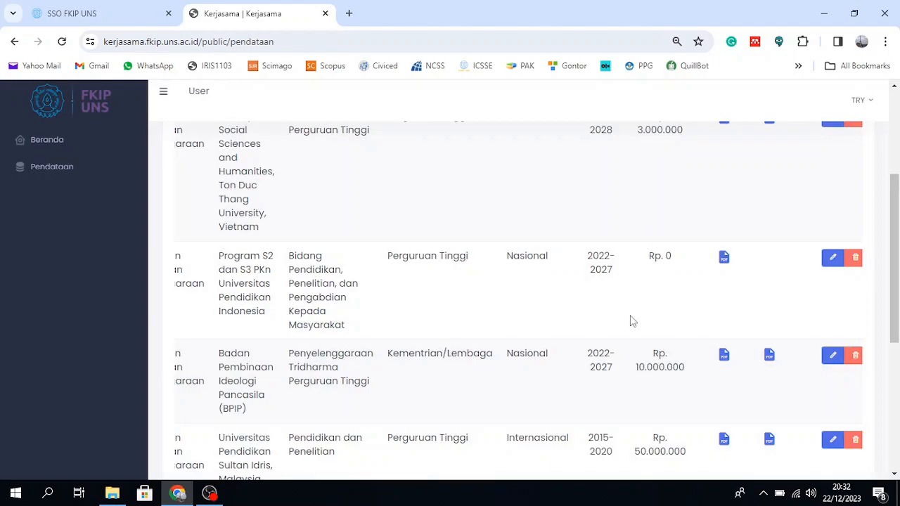
scroll(630, 321, "up", 3)
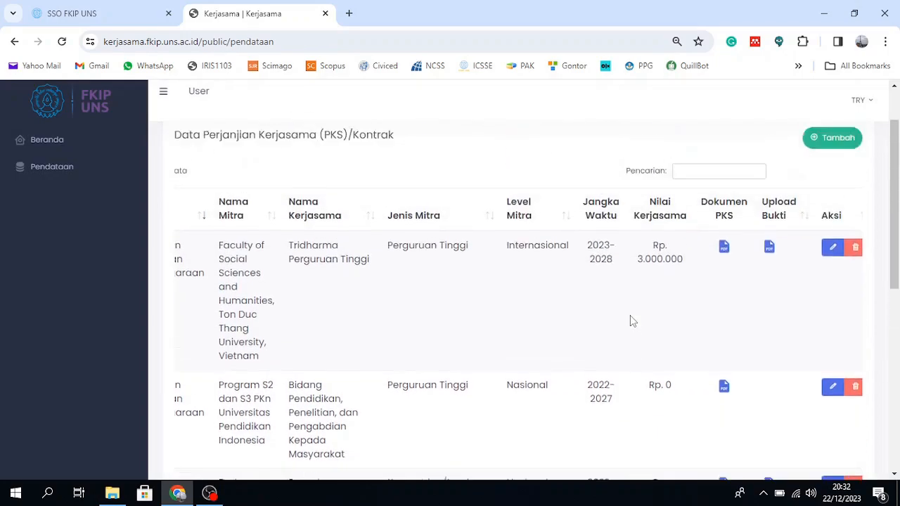